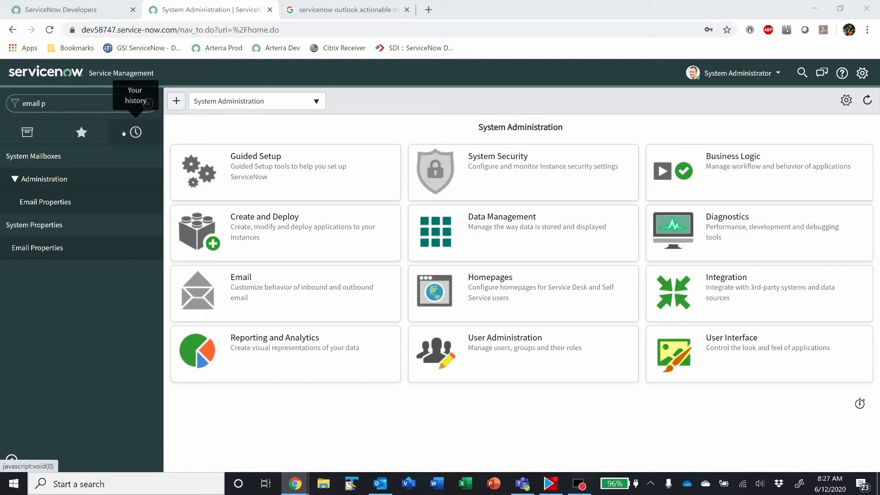
Replace the navigator filter with 'plugin' to reveal System Definition > Plugins.
click(72, 104)
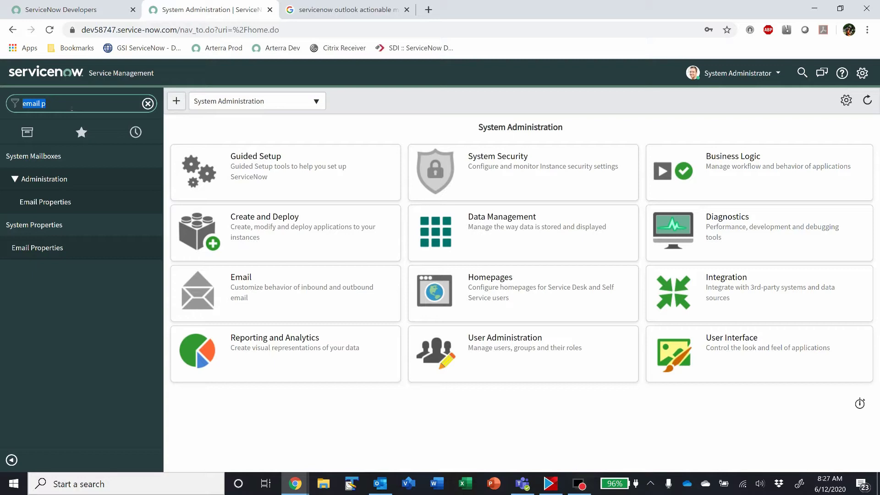
text(plugin)
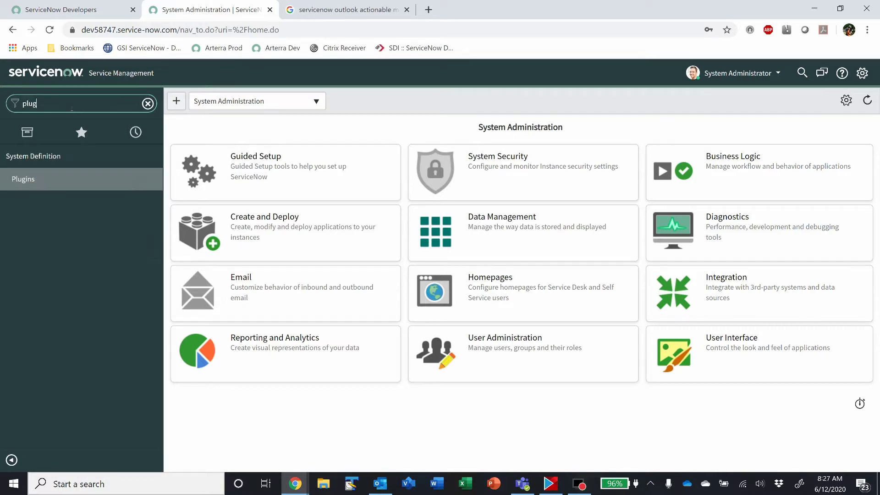
Open Plugins and search applications for 'outlook' to confirm Outlook Actionable Messages 2.0.1 is installed.
click(28, 179)
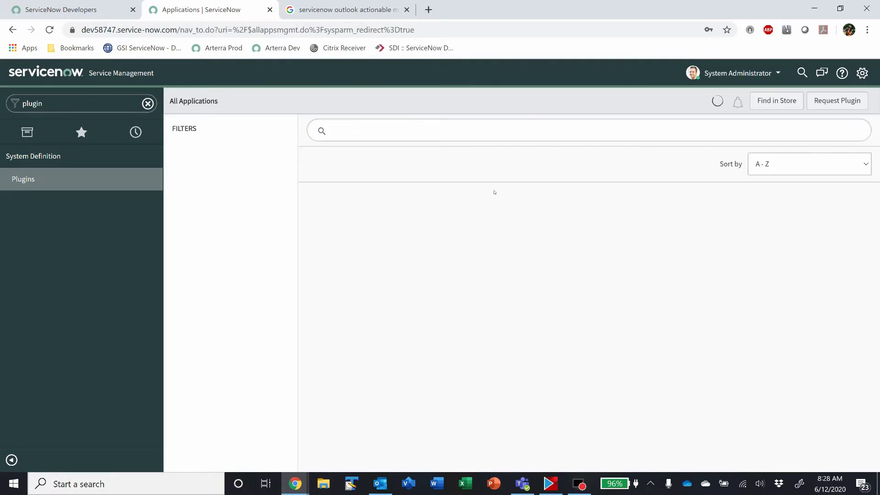
click(467, 130)
text(o)
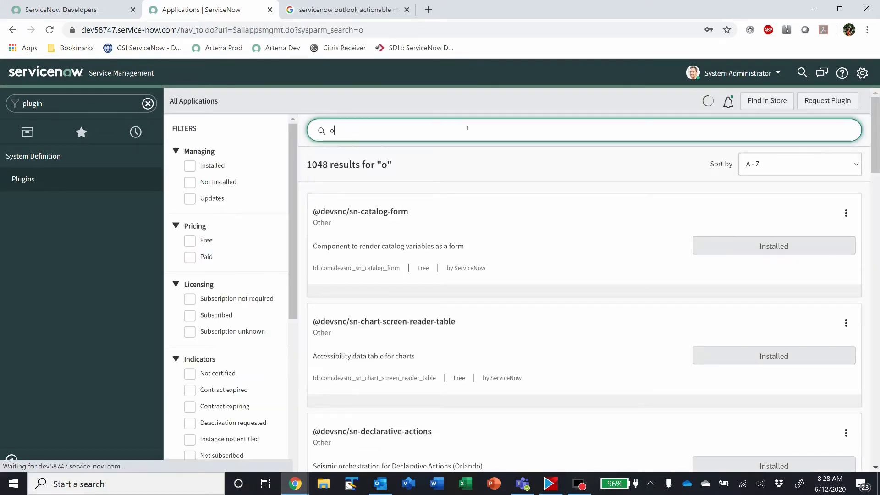
text(utlook)
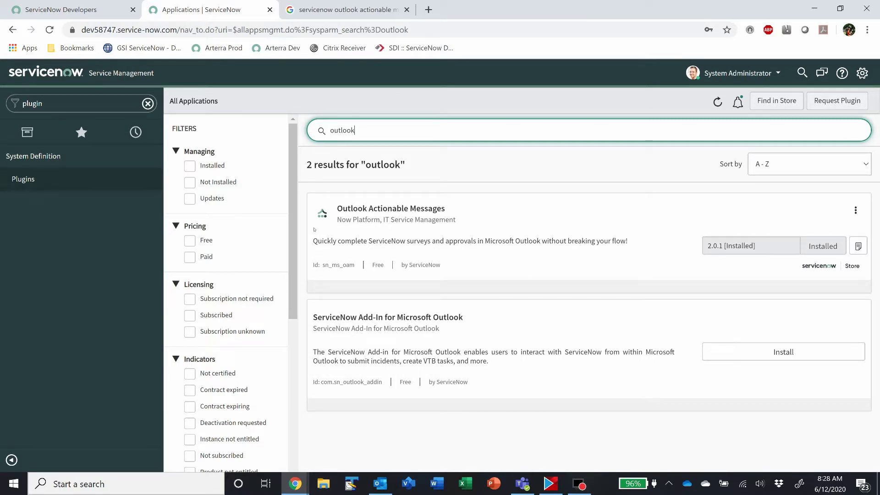
key(XF86AudioLowerVolume)
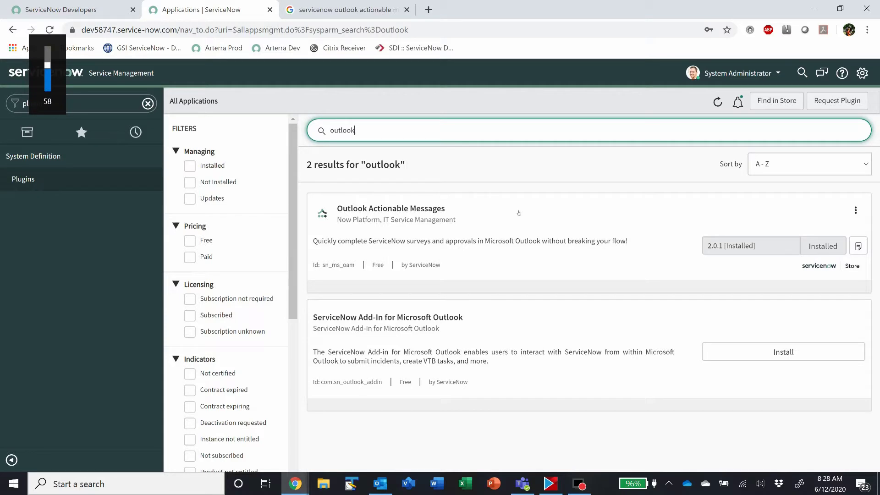
click(440, 174)
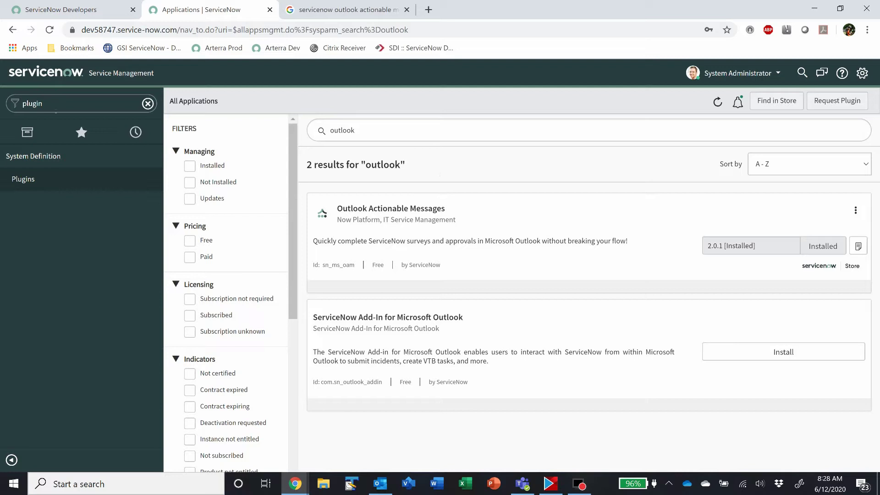
Filter the navigator for 'notifications' and open System Notification > Email > Notifications.
click(56, 109)
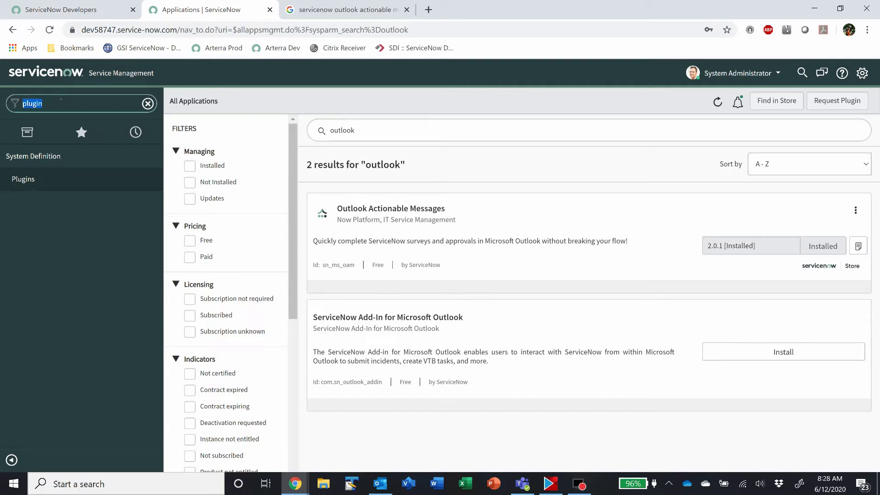
text(notificatio)
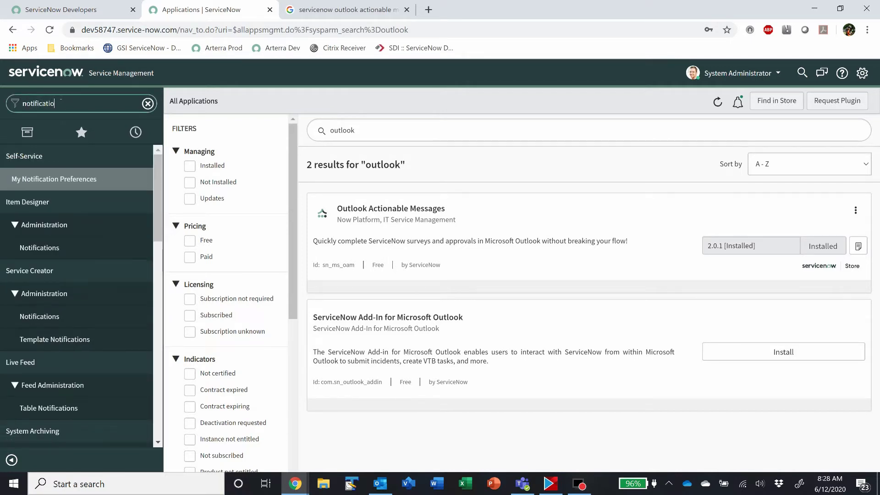
text(ns)
scroll(76, 249, down, 1)
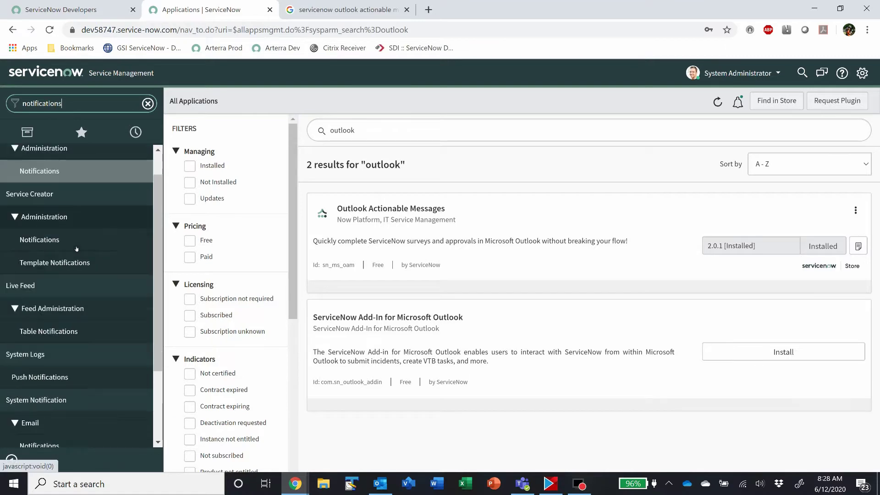
scroll(76, 249, down, 2)
click(39, 344)
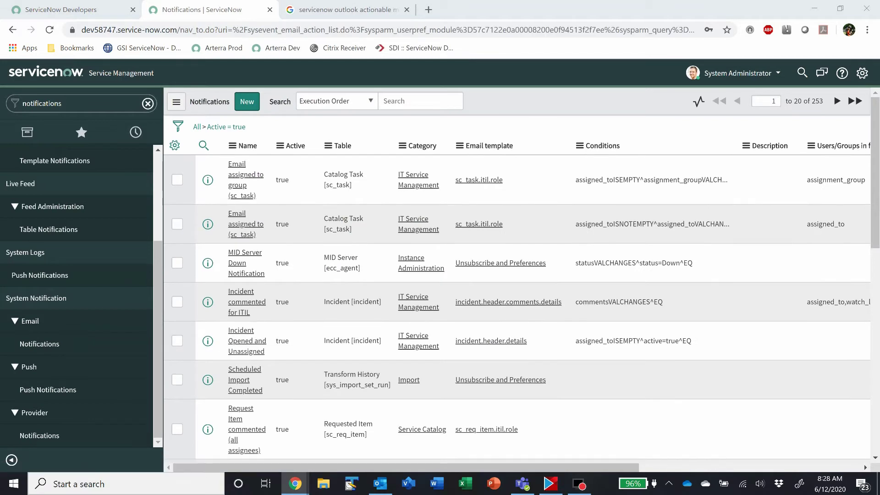
Filter the Name column to '*survey', leaving four active survey notifications.
click(212, 151)
click(257, 168)
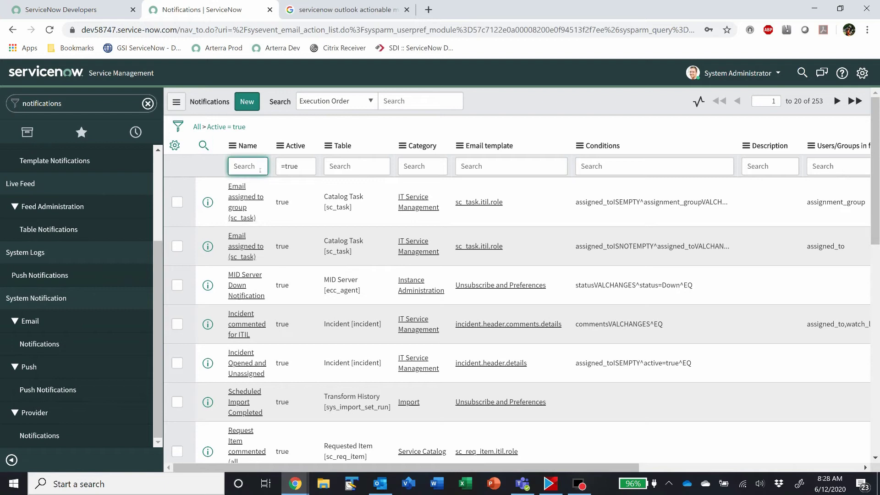
text(user survey)
key(Return)
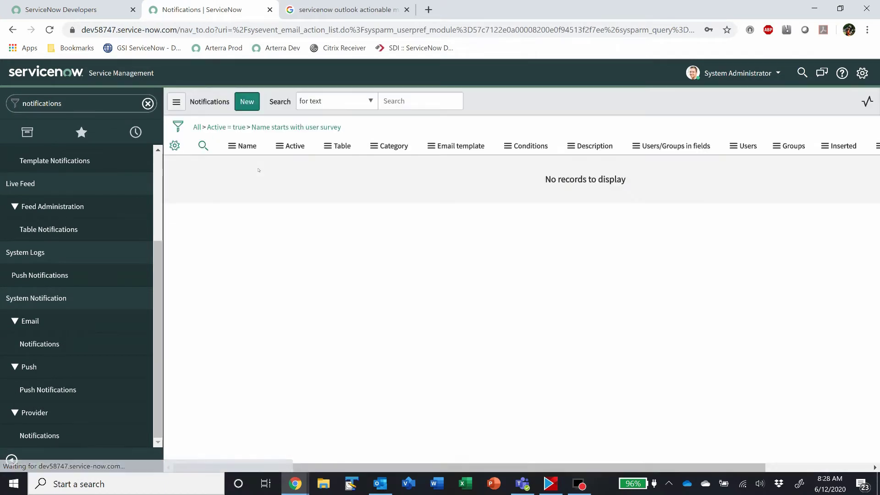
click(249, 166)
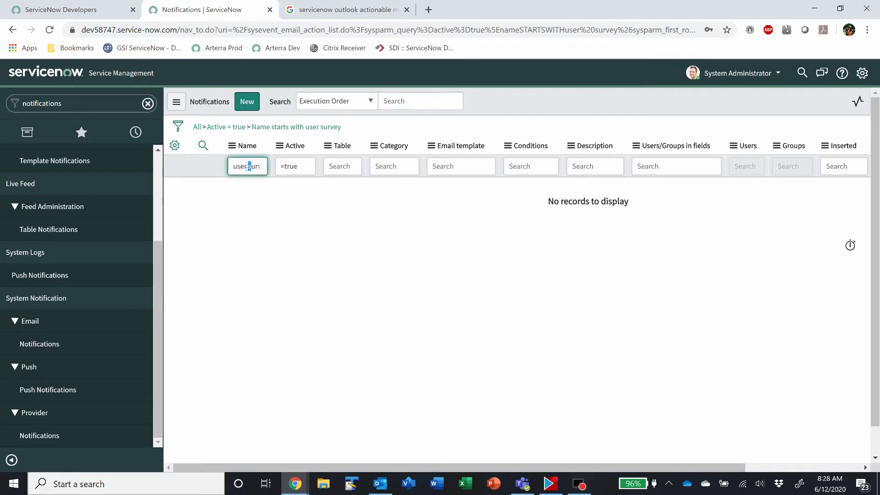
drag(248, 165, 154, 158)
text(*)
key(Return)
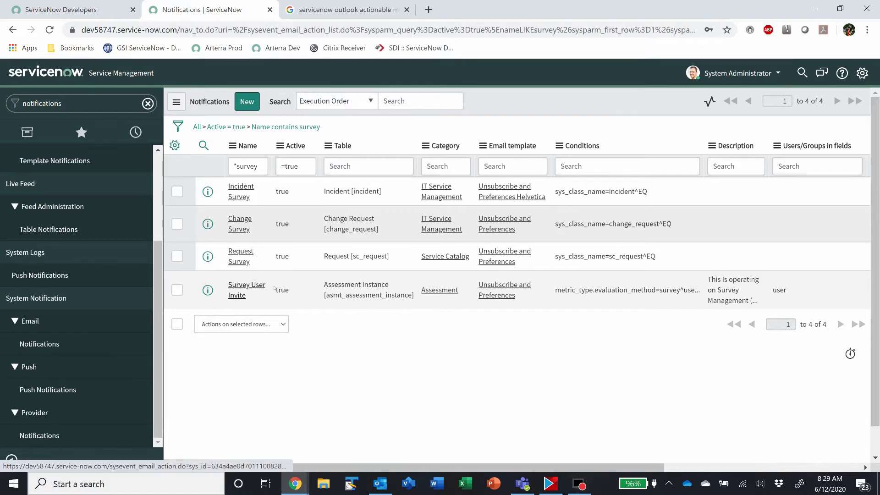
Open Survey User Invite and view its What it will contain subject and message body.
click(260, 287)
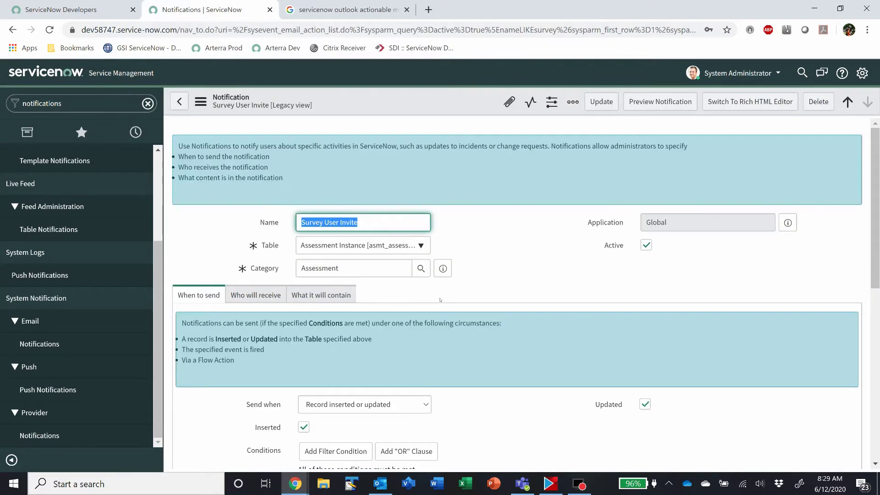
click(343, 297)
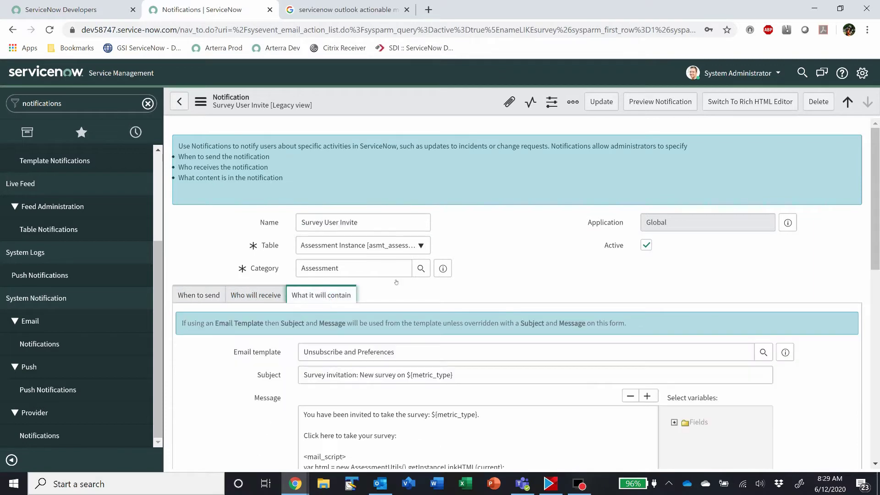
scroll(530, 264, down, 4)
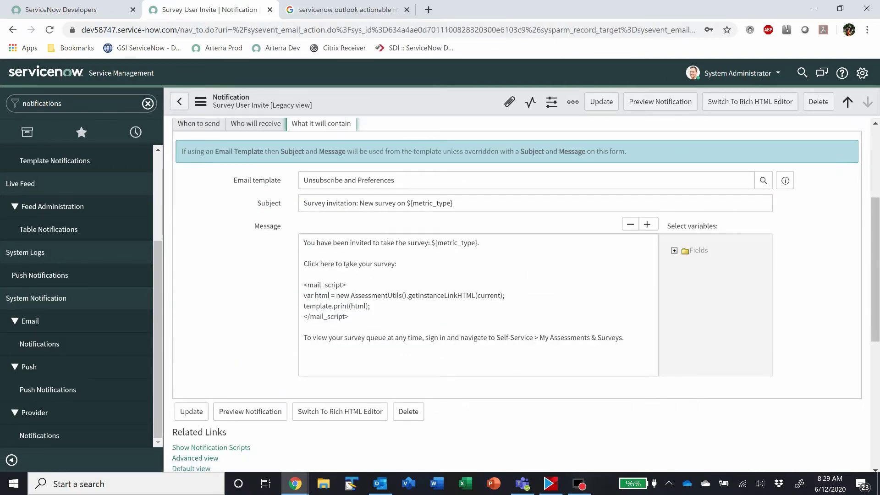
Paste ${mail_script:include_survey_actionable} on a new line below the message's first sentence.
click(340, 253)
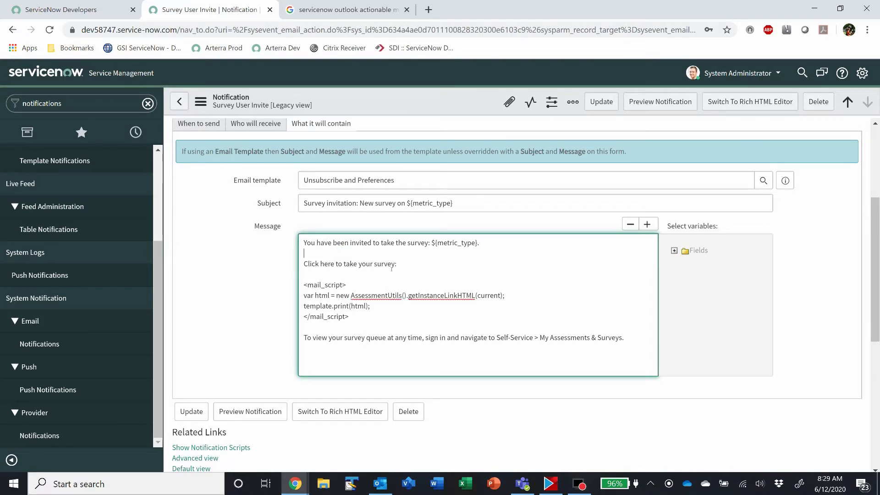
key(Return)
key(Up)
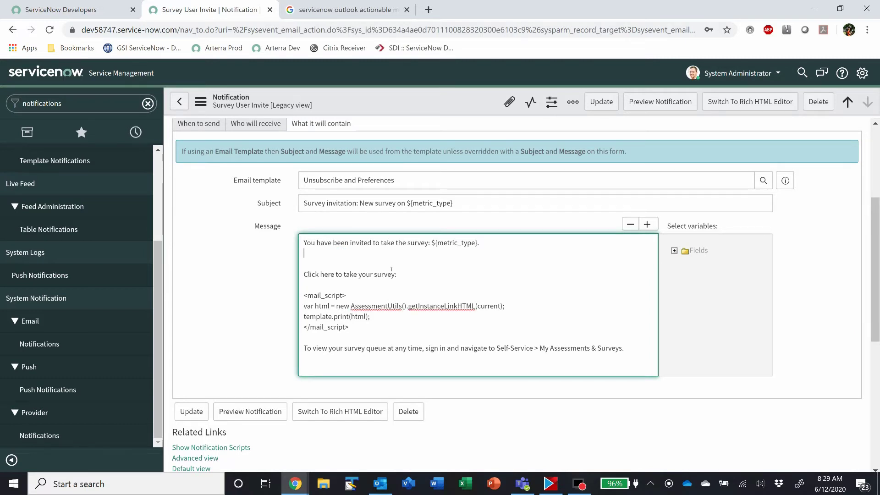
key(Return)
text(${mail_script:include_survey_actionable})
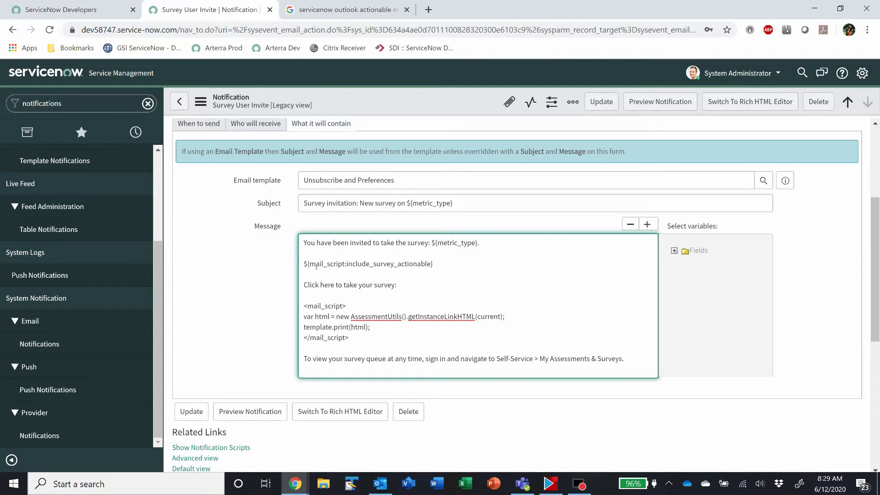
drag(317, 267, 430, 264)
click(336, 263)
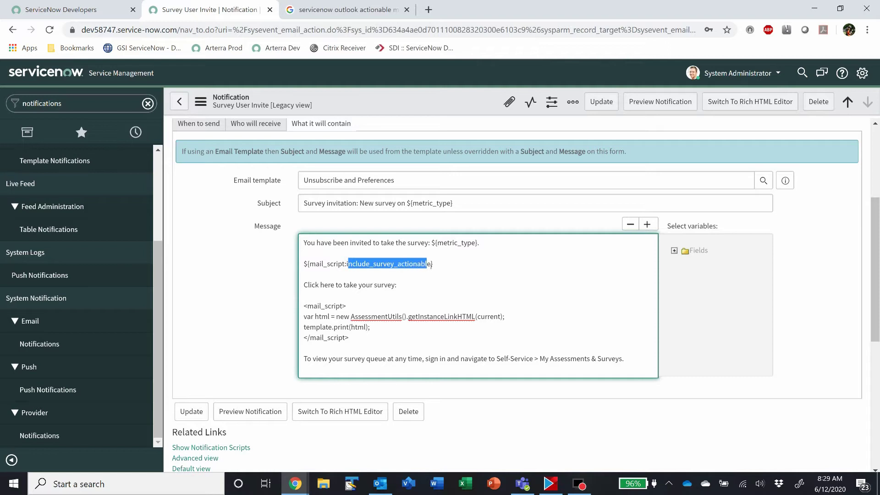
click(443, 266)
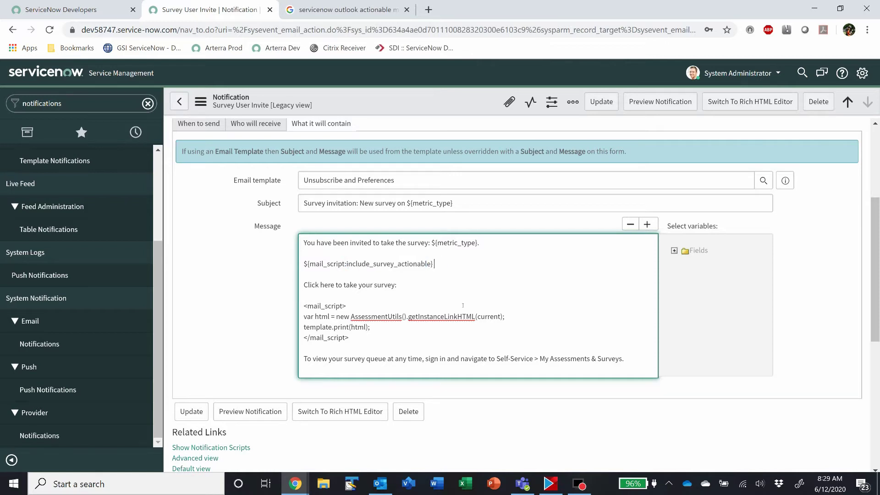
Save the Survey User Invite notification from the form header menu.
right_click(396, 96)
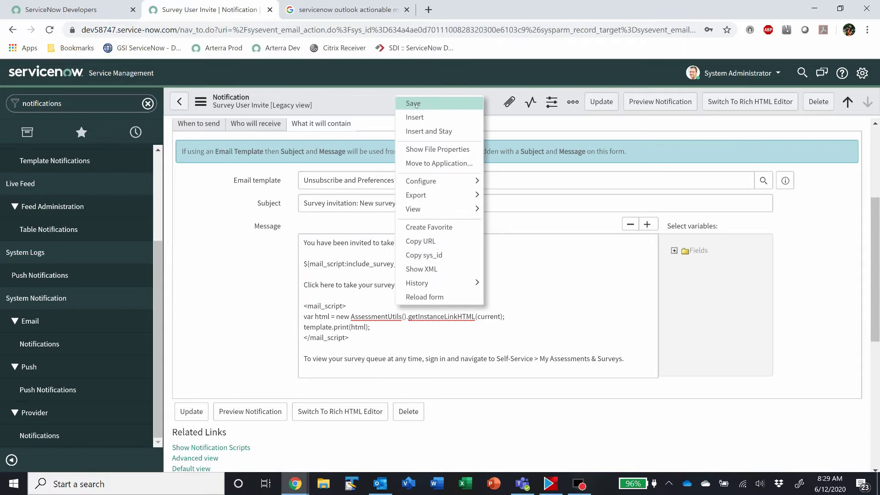
click(441, 297)
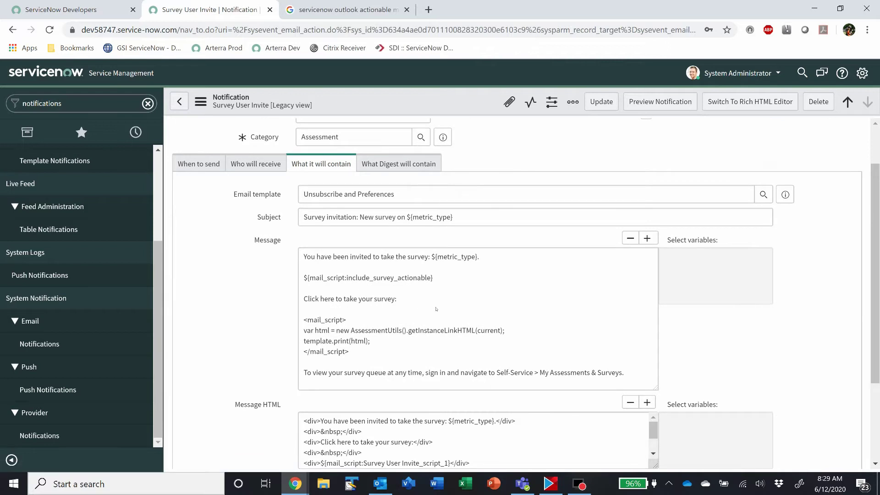
scroll(458, 298, down, 3)
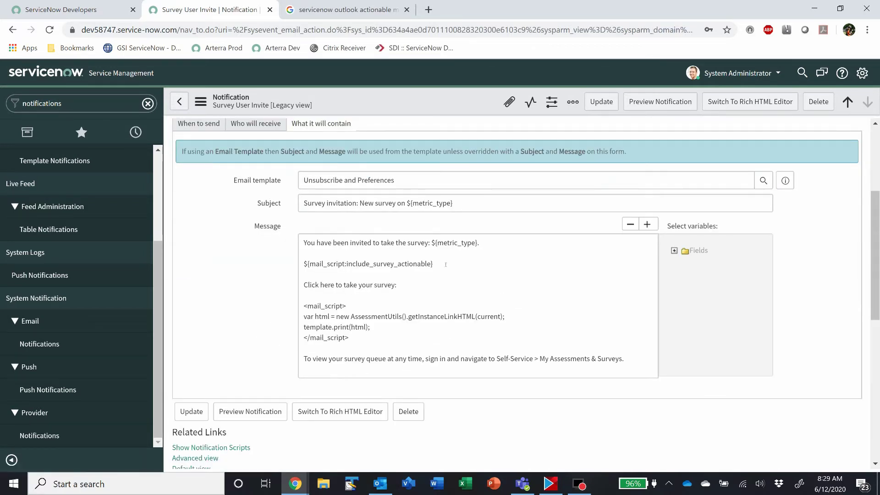
click(480, 301)
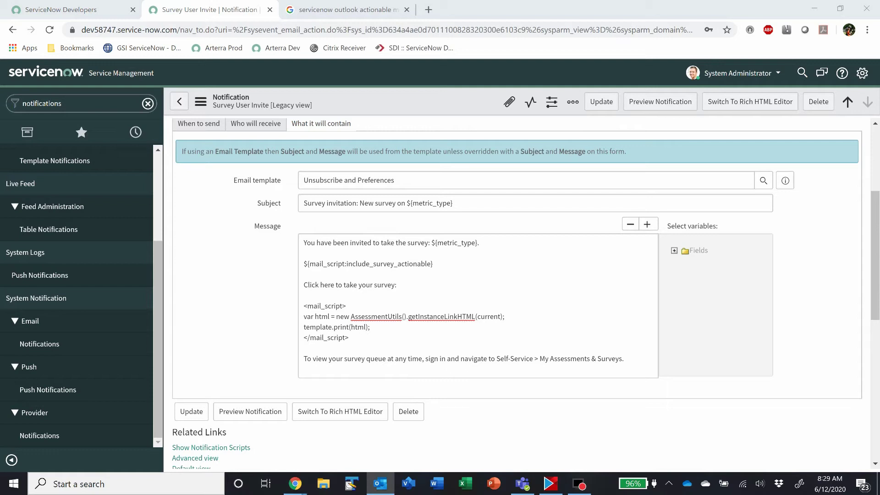
Answer the Outlook email survey with Dissatisfied, submit it, and return to ServiceNow.
drag(879, 27, 534, 20)
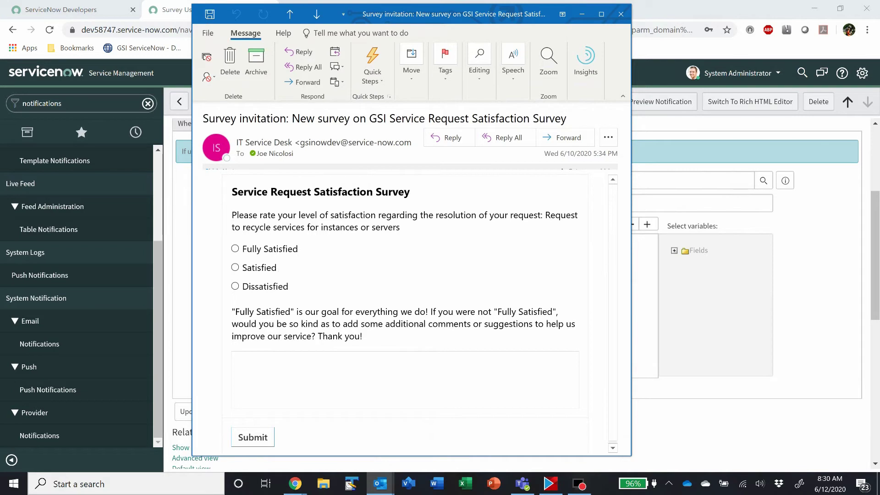
click(235, 286)
click(252, 436)
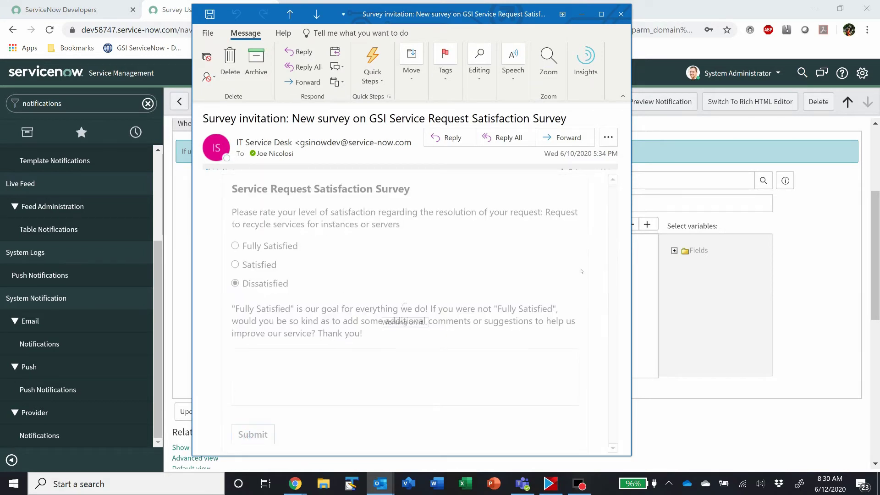
click(803, 244)
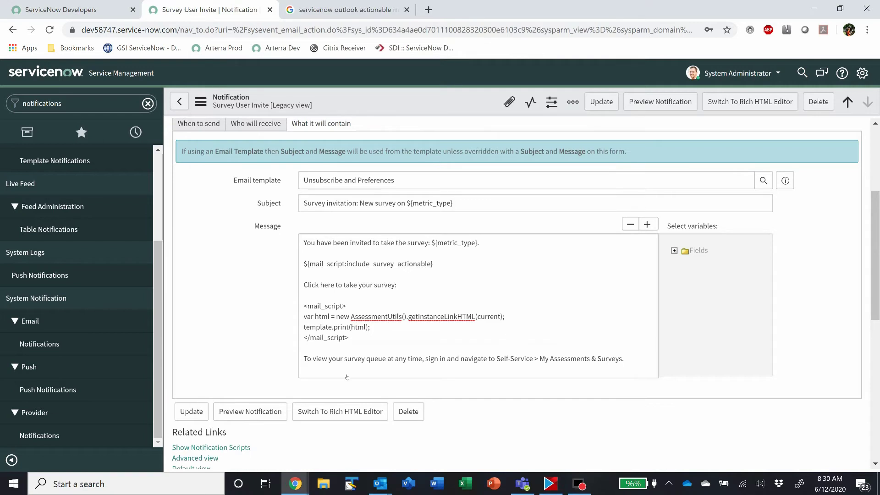
Filter the navigator for 'survey' and open Survey > View Surveys.
drag(415, 270, 468, 267)
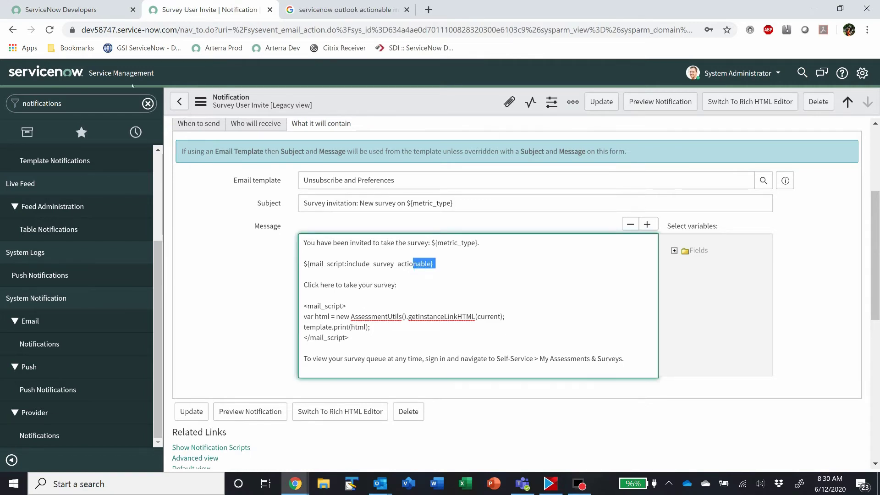
click(96, 108)
text(surv)
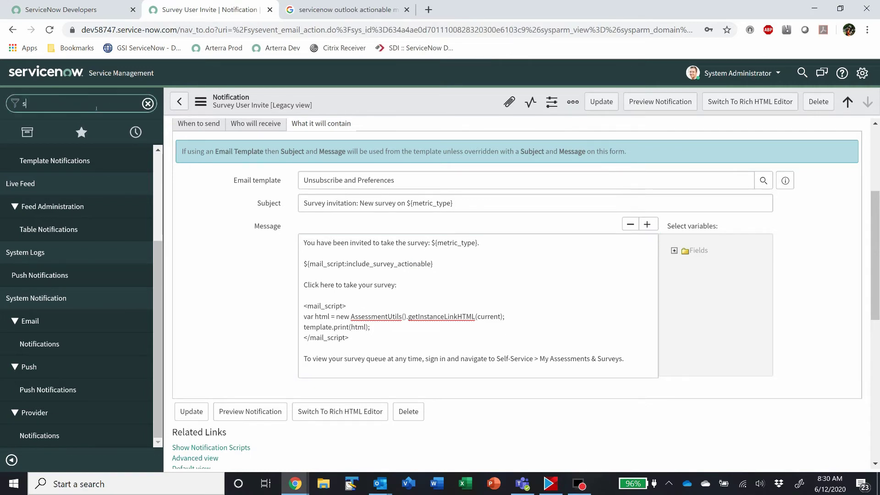
text(ye)
key(BackSpace)
key(BackSpace)
text(ey)
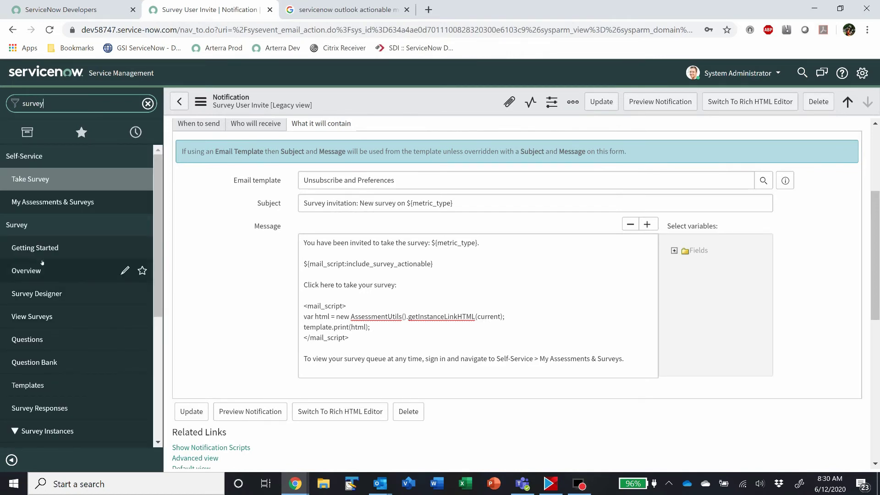
click(29, 316)
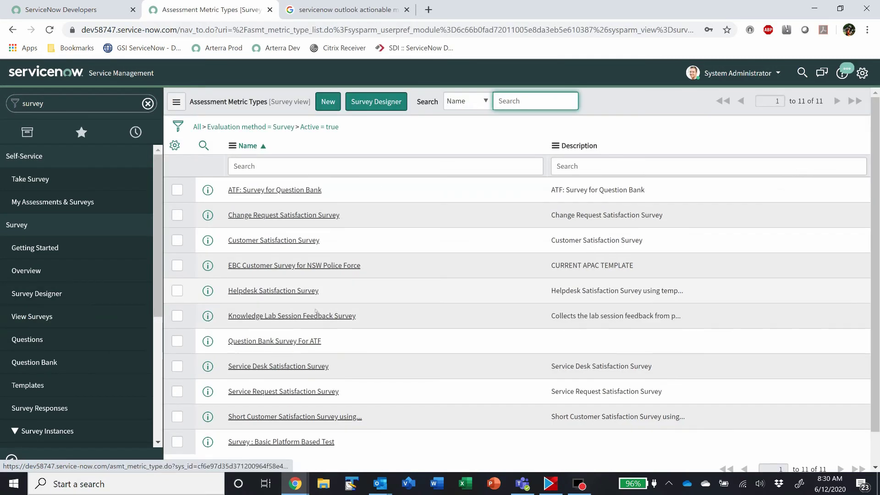
Check Outlook Actionable Message on the Service Desk Satisfaction Survey and save the record.
click(268, 366)
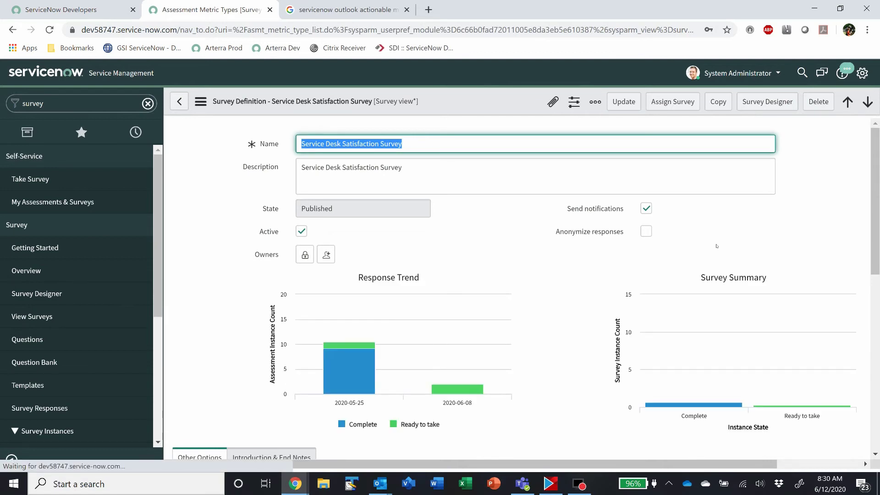
scroll(661, 230, down, 5)
scroll(661, 230, down, 1)
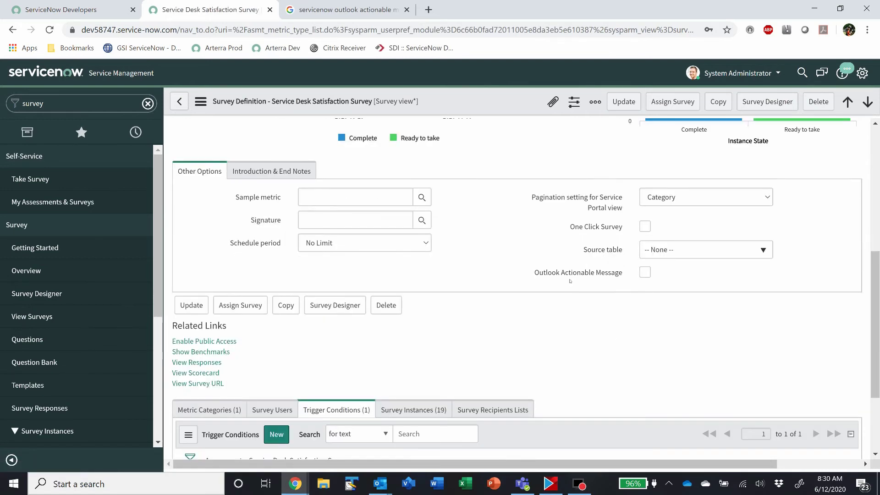
click(644, 273)
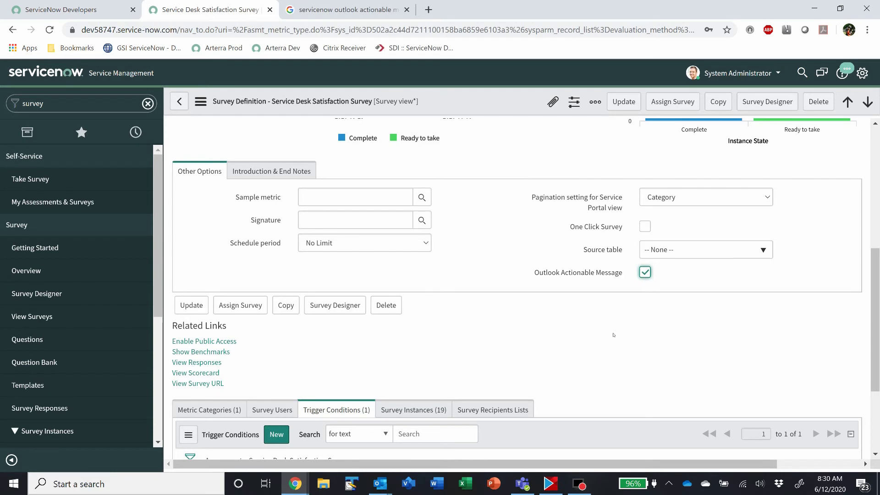
right_click(468, 101)
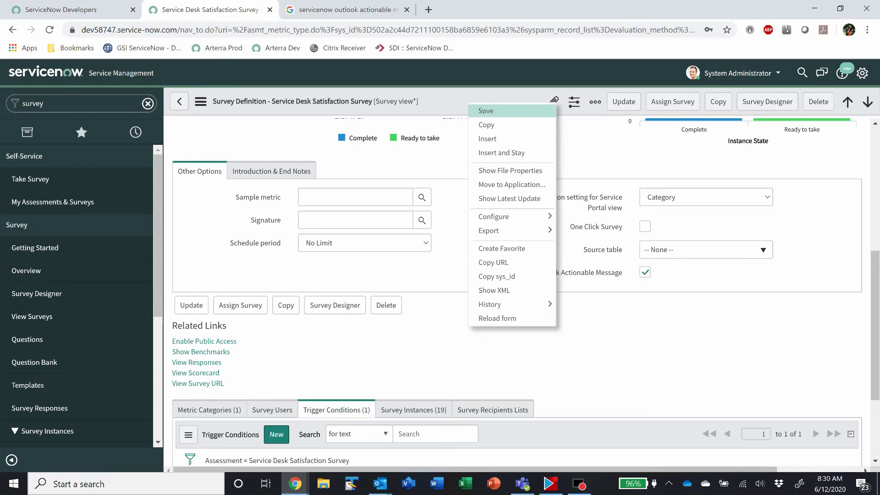
click(480, 108)
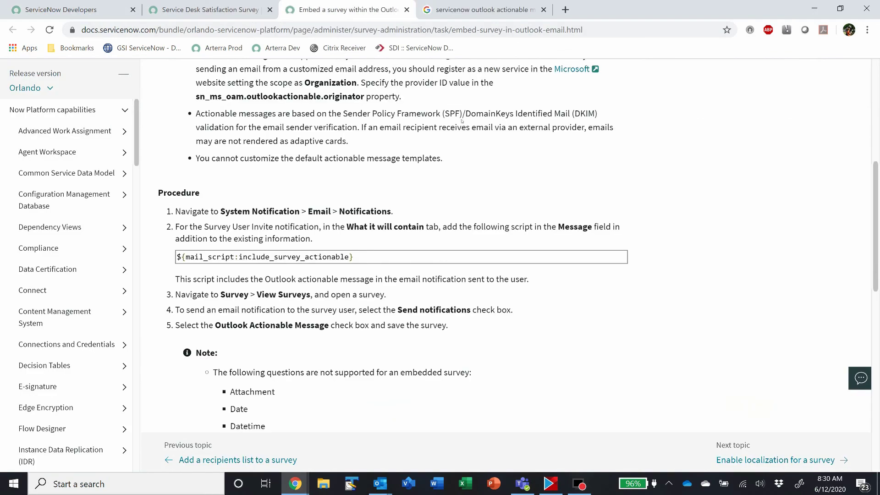
Review unsupported embedded question types like Image Scale and Ranking, then return to the survey tab.
scroll(495, 207, up, 5)
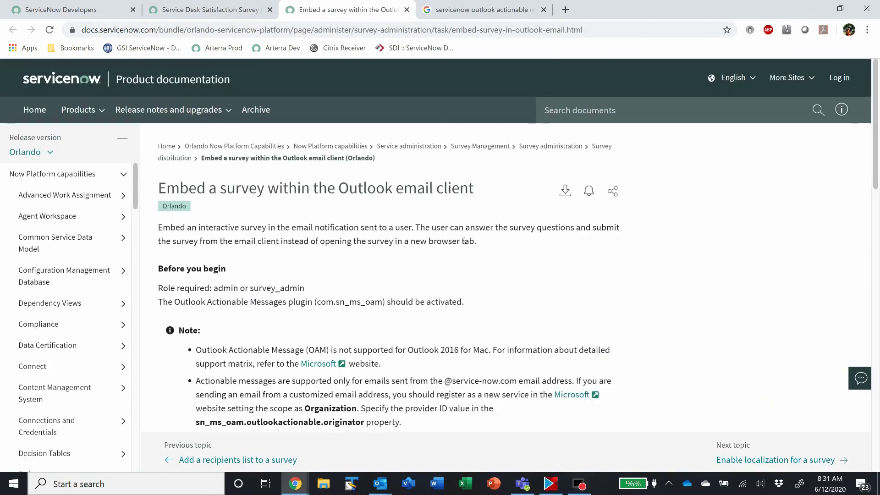
scroll(464, 238, down, 5)
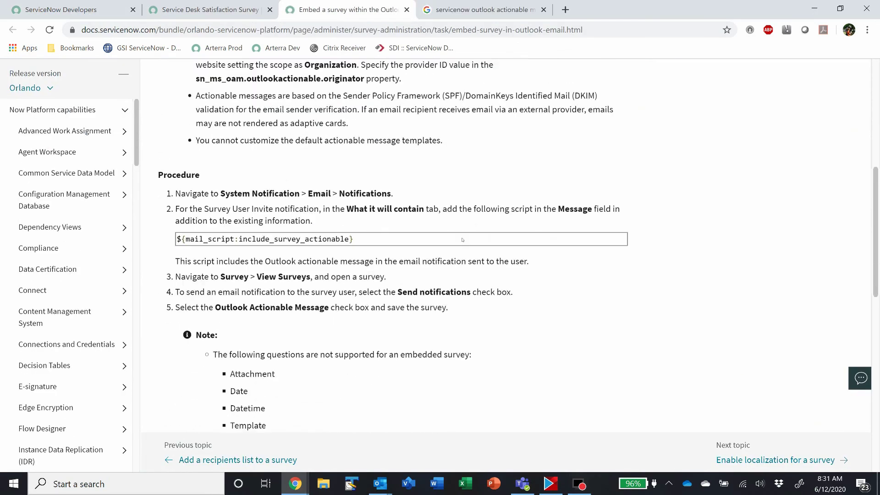
scroll(456, 245, down, 4)
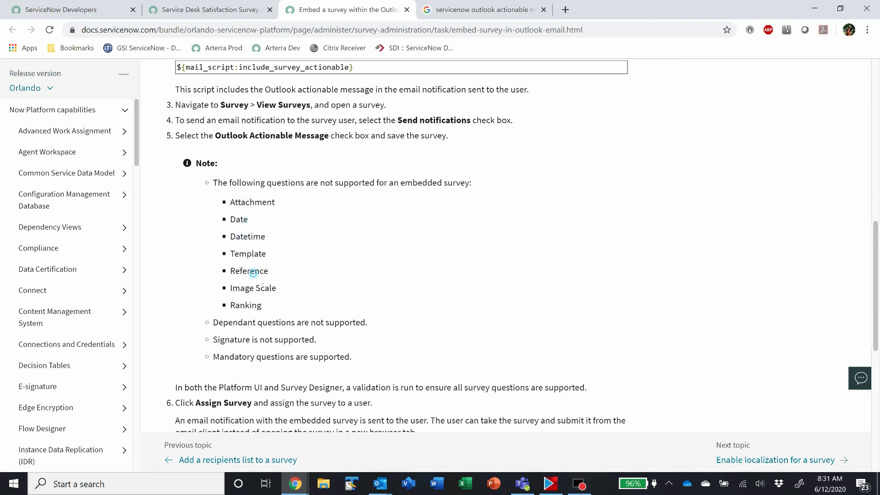
drag(230, 288, 298, 288)
click(298, 287)
double_click(264, 309)
click(247, 284)
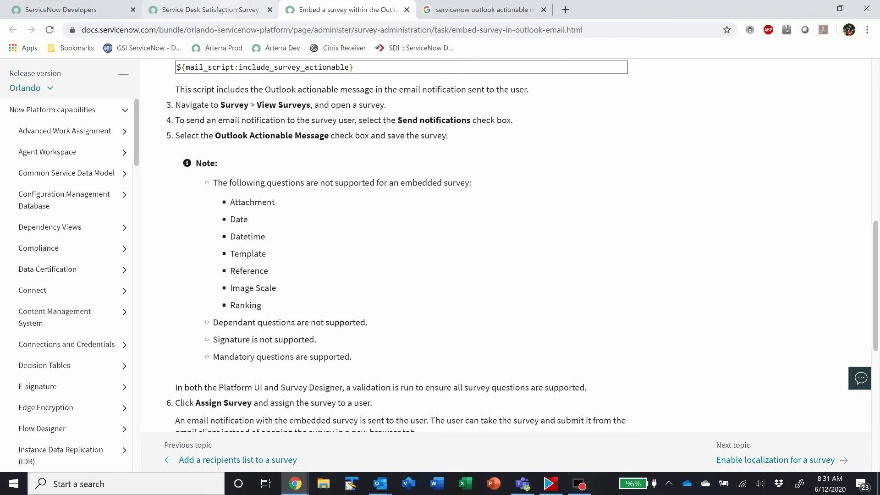
click(221, 11)
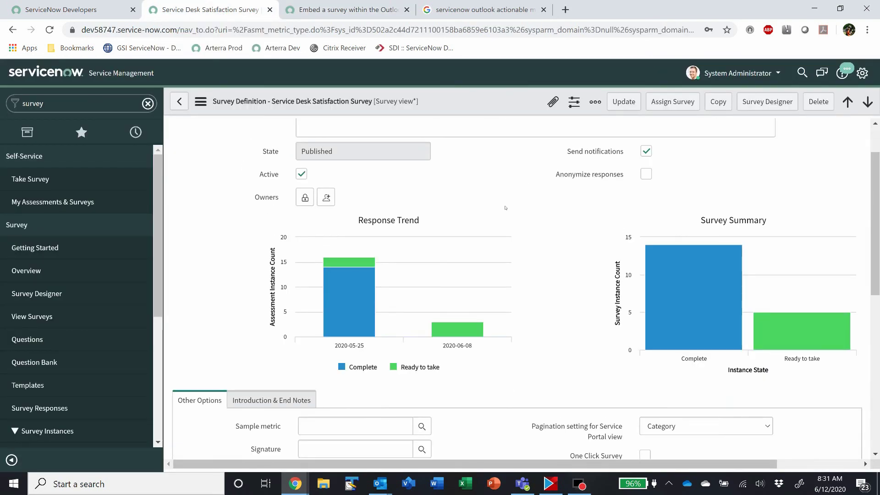